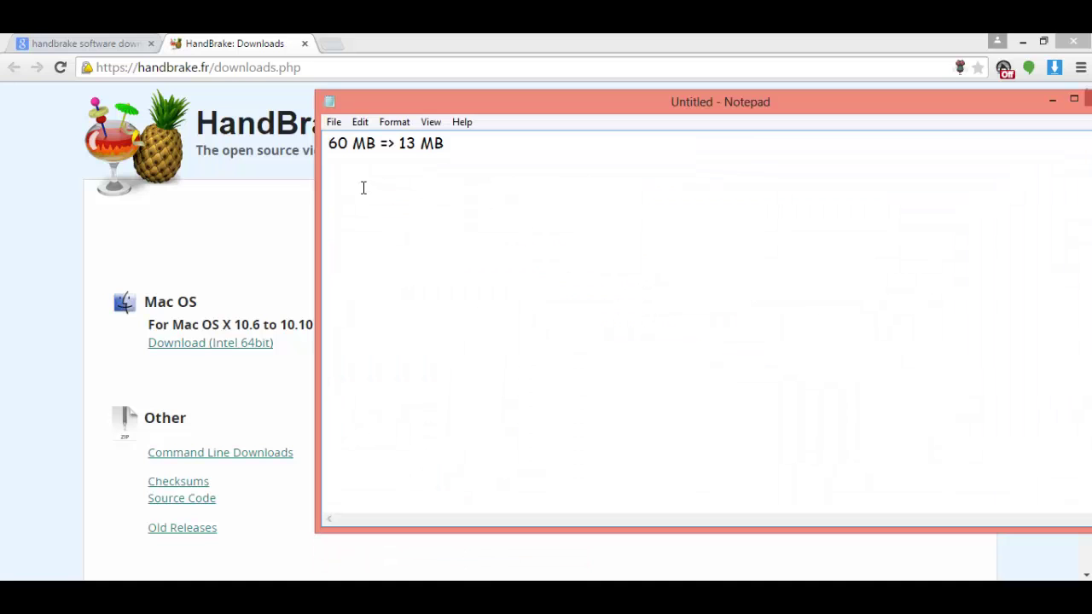
# Highlight the 60 and 13 size values in the Notepad note
pyautogui.moveTo(329, 142); pyautogui.dragTo(349, 143)
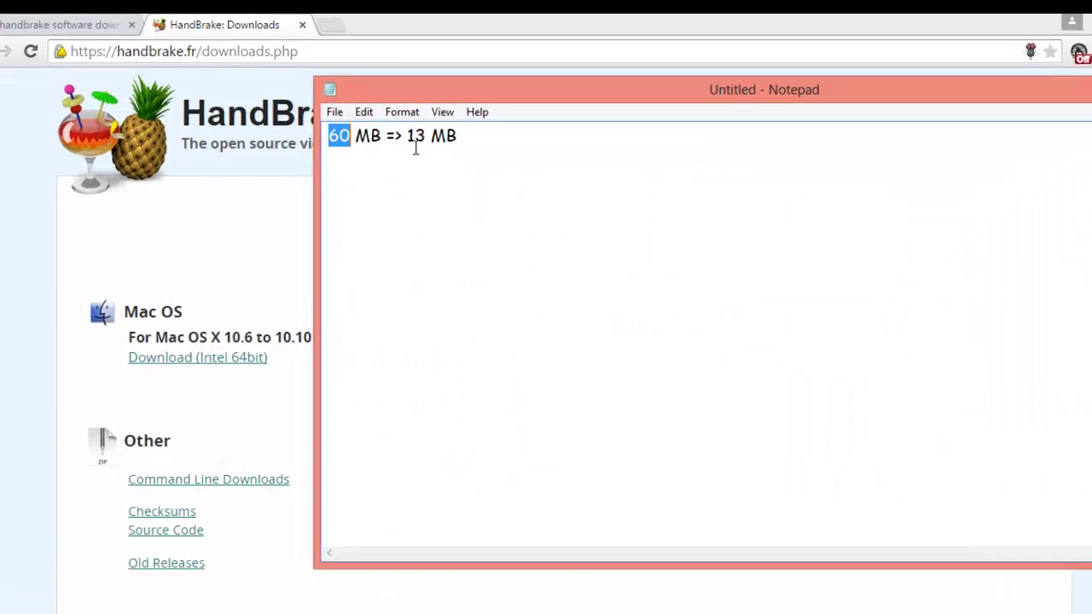
pyautogui.click(398, 143)
pyautogui.moveTo(442, 109); pyautogui.dragTo(466, 109)
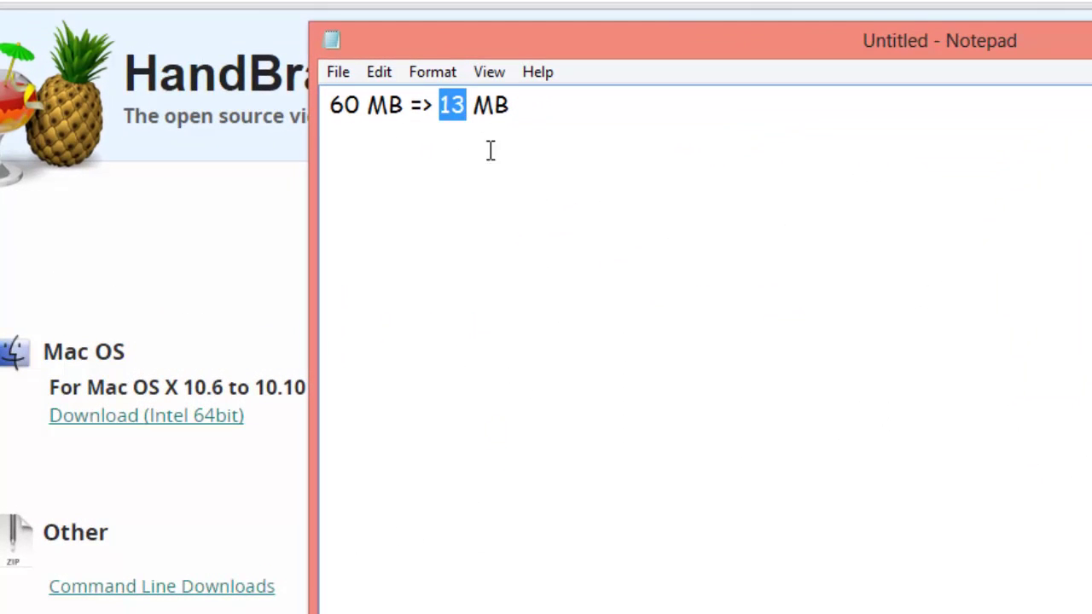
# Add '500 mb => 100mb' on a new line below '60 MB => 13 MB'
pyautogui.click(525, 128)
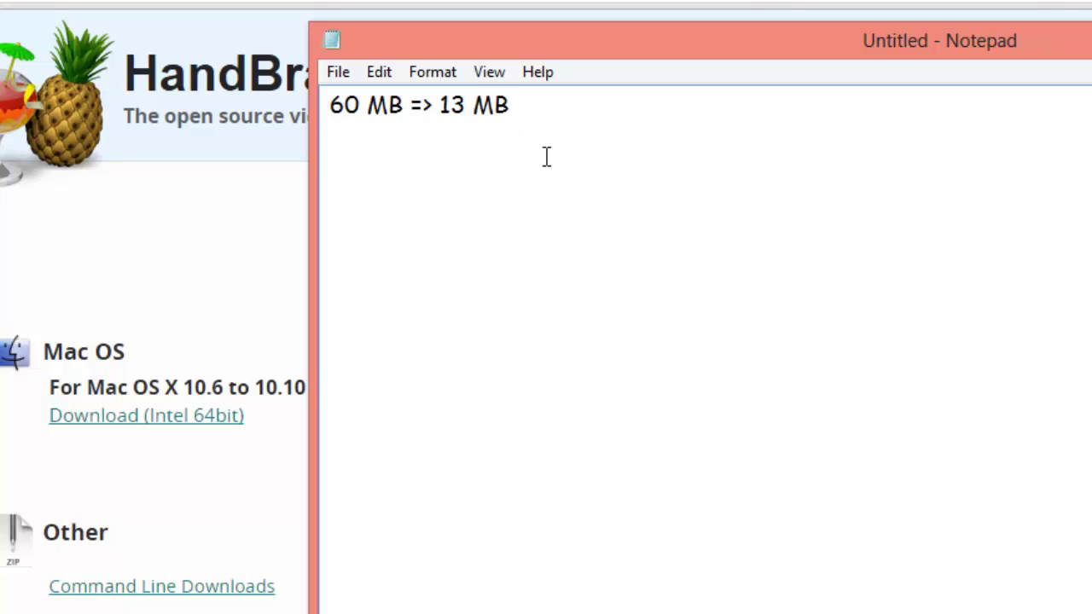
pyautogui.press('Return')
pyautogui.write('500 ')
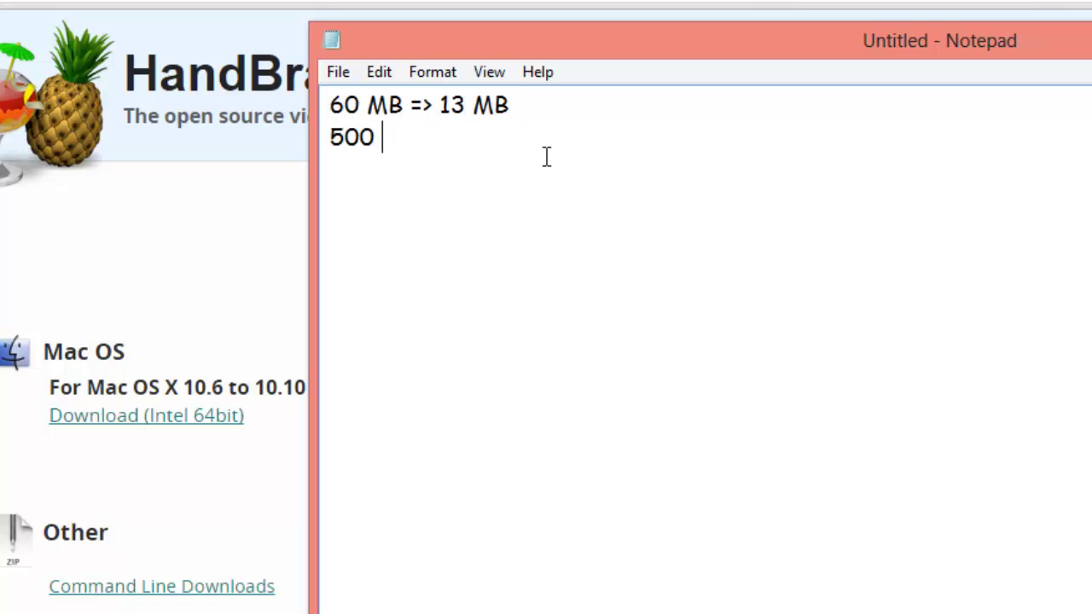
pyautogui.write('mb => ')
pyautogui.write('100mb')
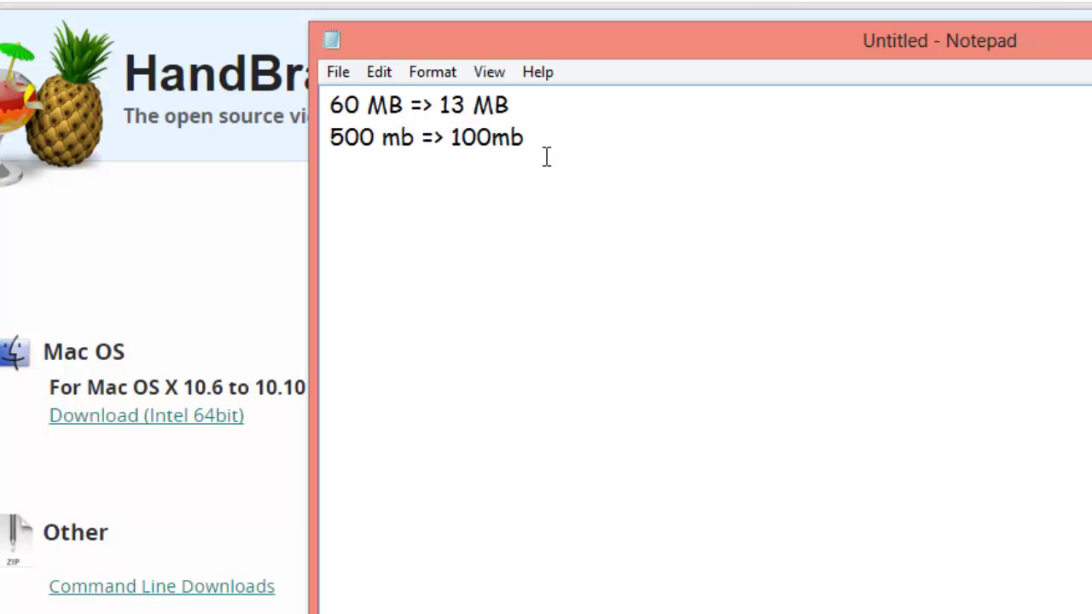
pyautogui.hotkey('ctrl', 'a')
pyautogui.click(547, 157)
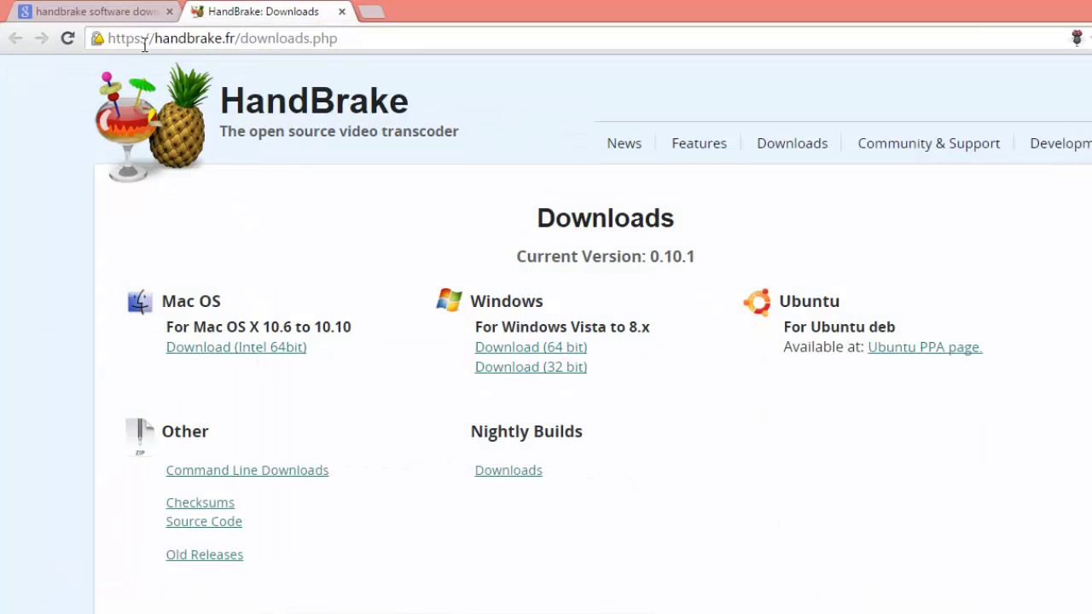
# Download the 15.10 MB 32-bit Windows installer of HandBrake 0.10.1
pyautogui.moveTo(145, 38); pyautogui.dragTo(319, 38)
pyautogui.click(260, 67)
pyautogui.click(510, 367)
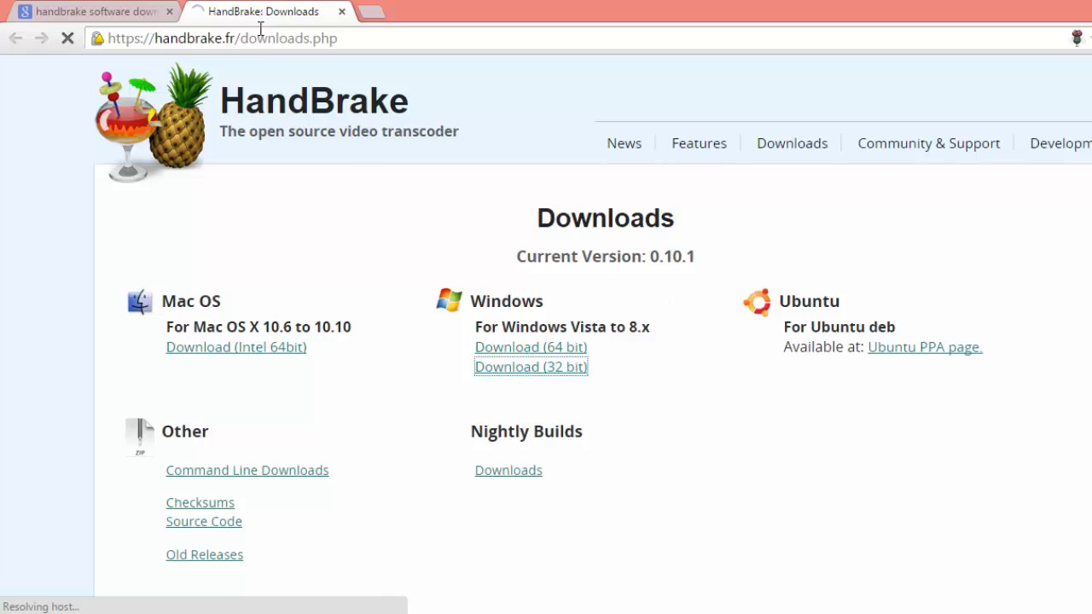
pyautogui.moveTo(305, 12)
pyautogui.mouseDown()
pyautogui.moveTo(622, 7)
pyautogui.moveTo(110, 11)
pyautogui.moveTo(521, 6)
pyautogui.mouseUp()
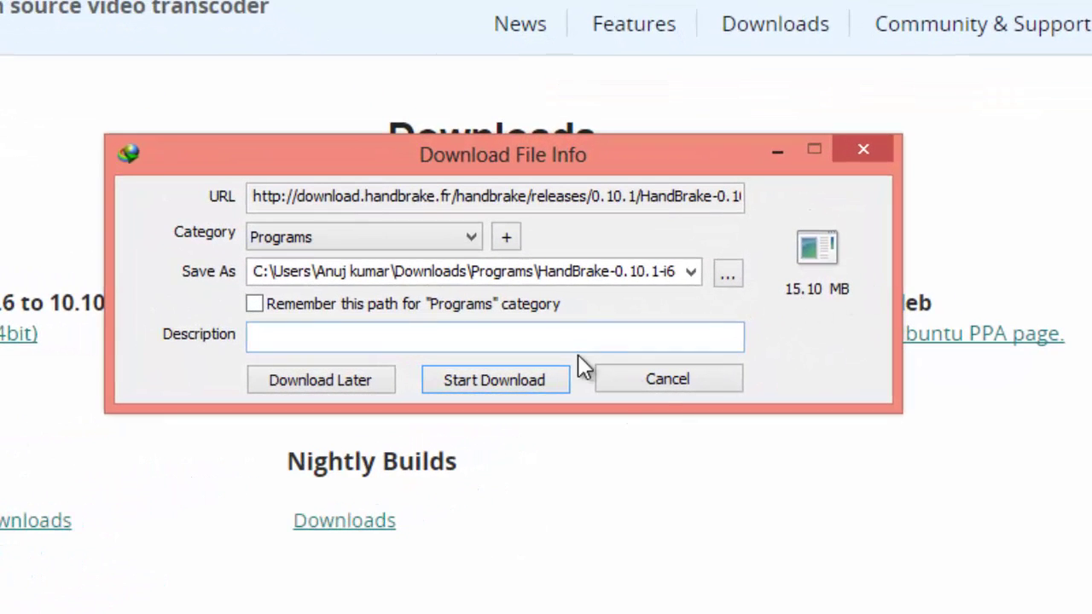
pyautogui.click(655, 373)
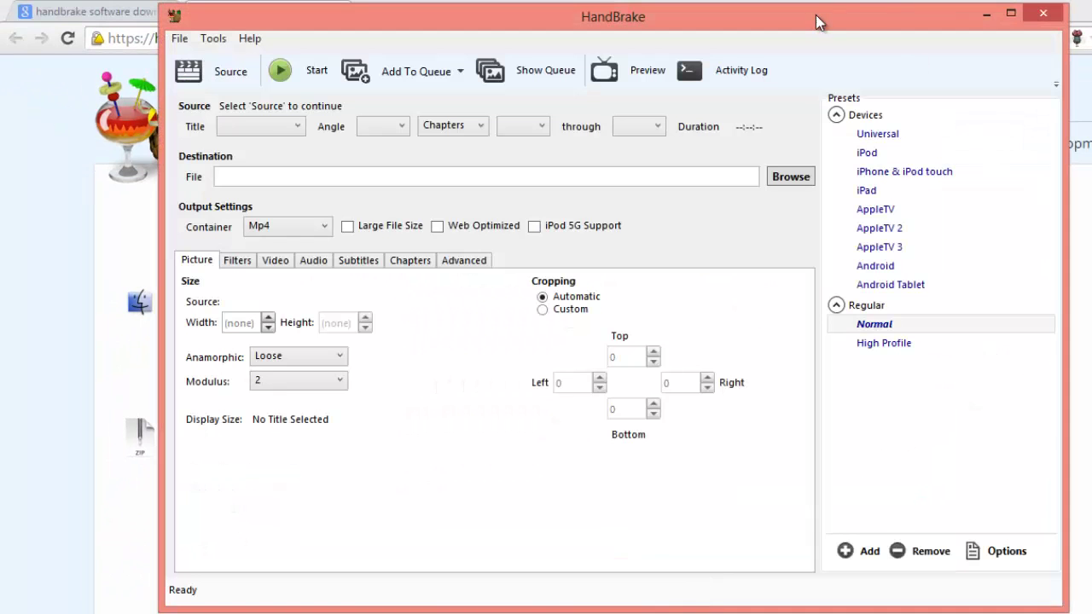
# Maximize HandBrake, close it, then check DSC_0134.MOV's 60.5 MB size in Properties
pyautogui.doubleClick(817, 22)
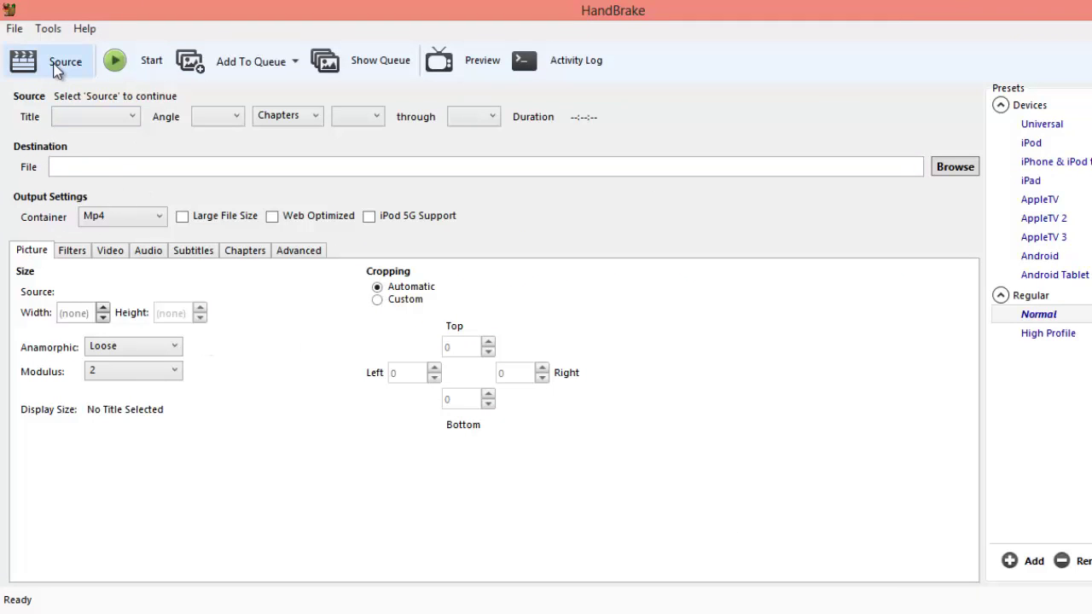
pyautogui.click(61, 114)
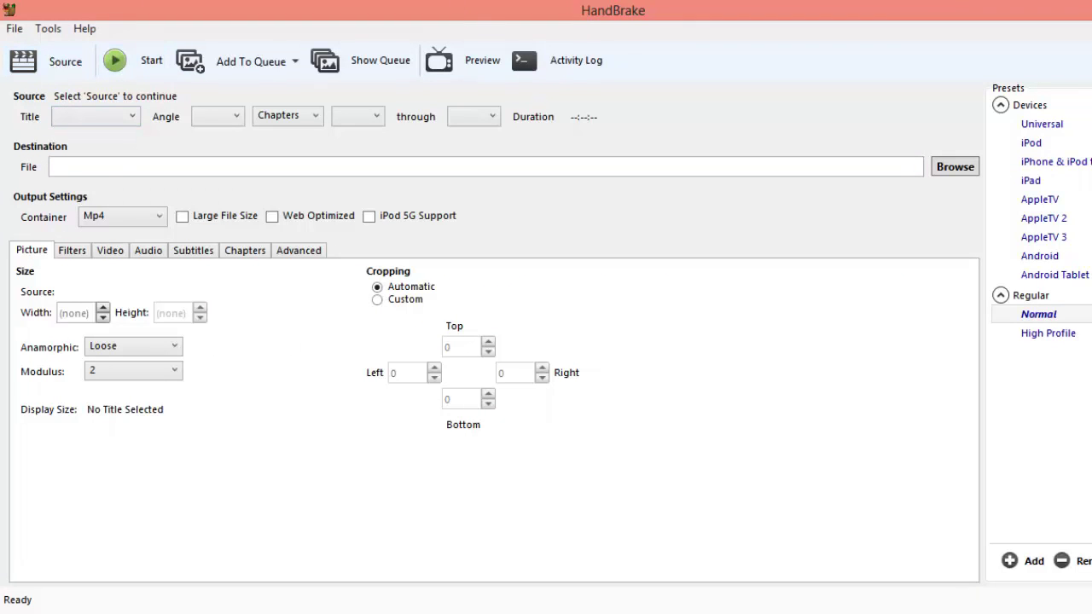
pyautogui.hotkey('alt', 'F4')
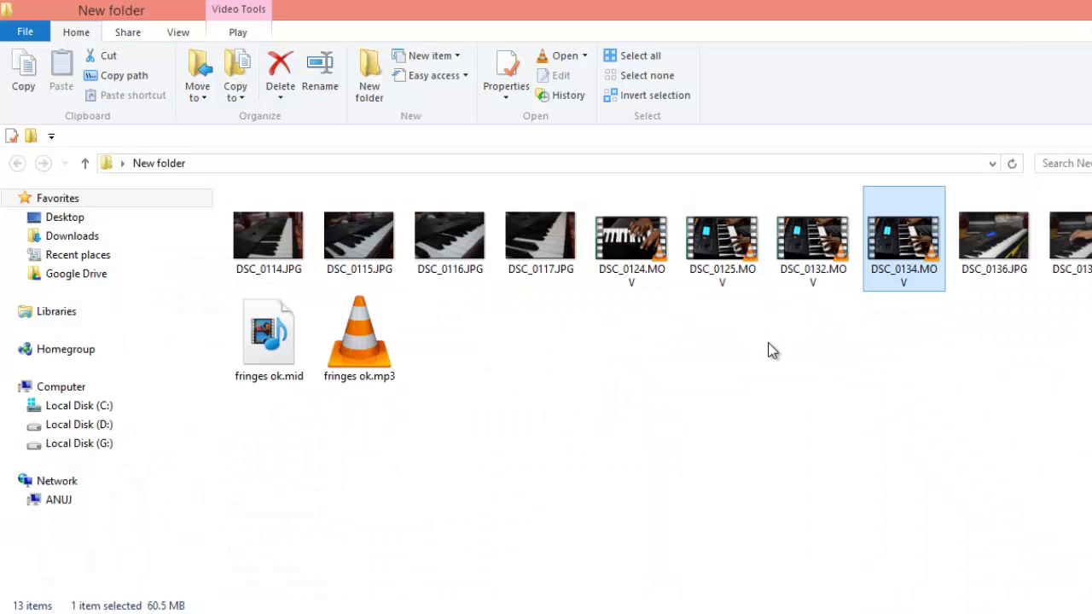
pyautogui.hotkey('alt', 'Return')
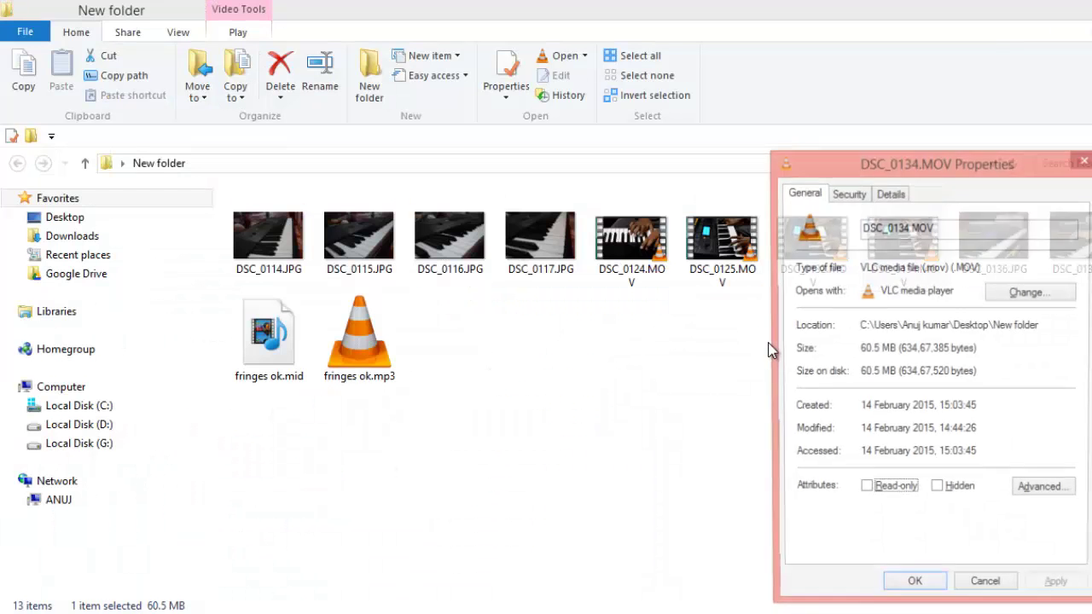
pyautogui.press('Escape')
# Preview DSC_0134.MOV in VLC, then drag it into HandBrake as the 1920x1080 source
pyautogui.press('Return')
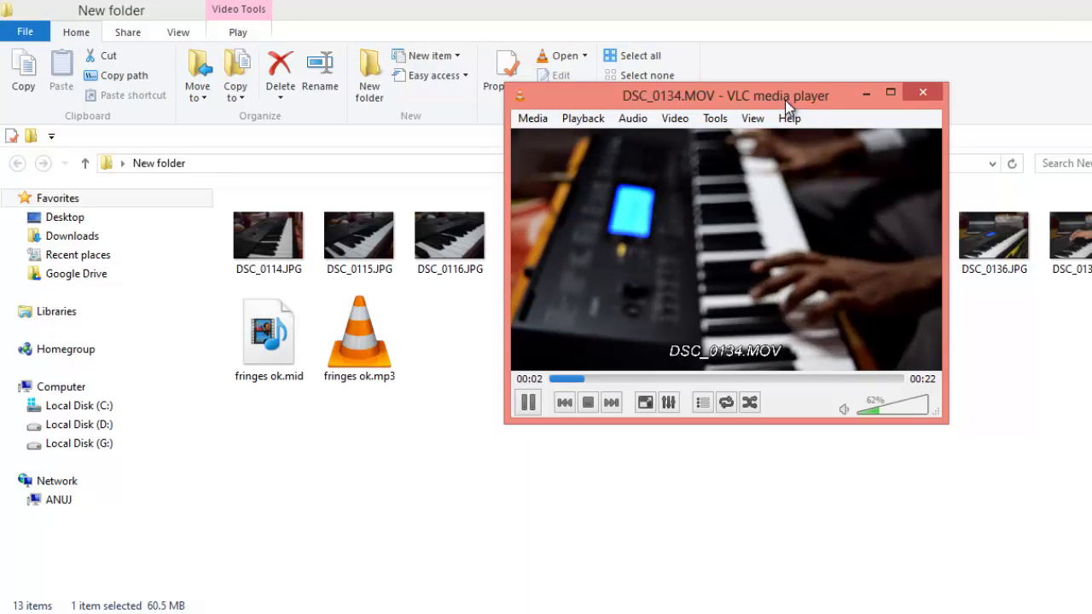
pyautogui.moveTo(784, 99); pyautogui.dragTo(657, 107)
pyautogui.press('space')
pyautogui.click(794, 94)
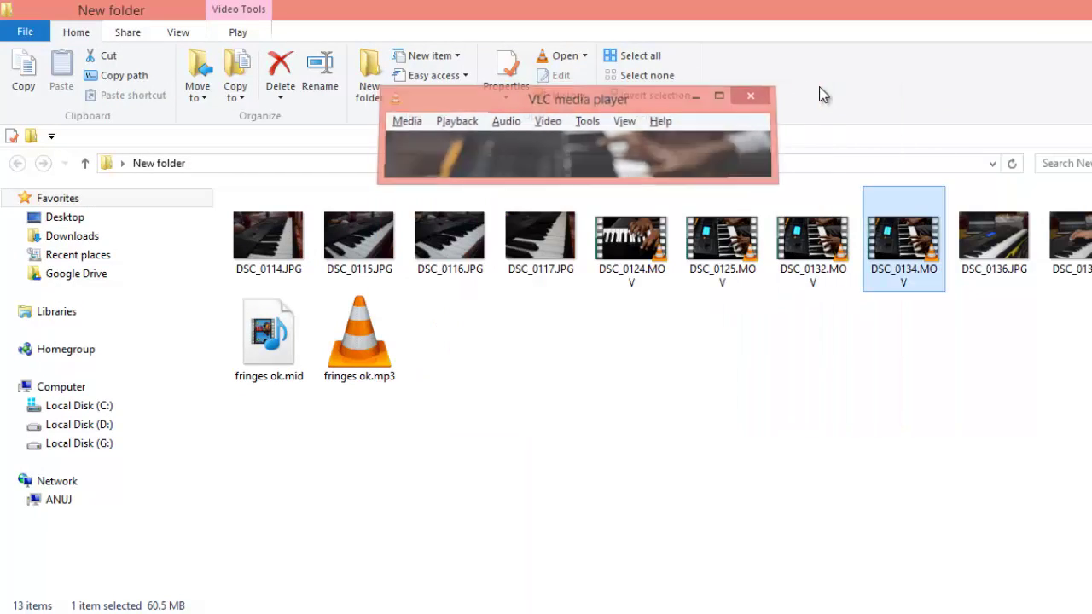
pyautogui.hotkey('alt', 'Return')
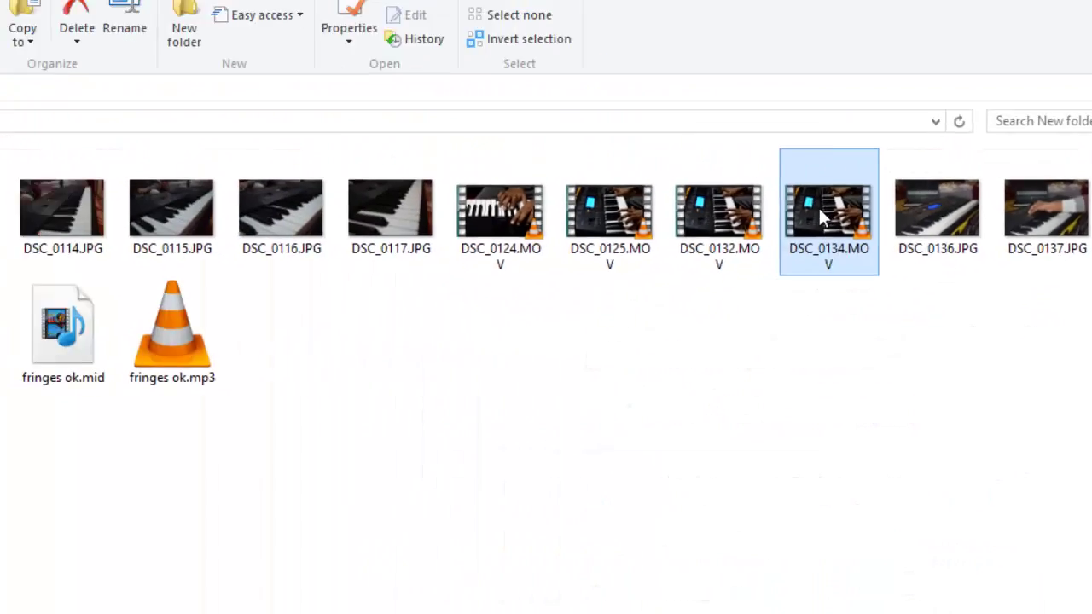
pyautogui.moveTo(889, 234)
pyautogui.mouseDown()
pyautogui.moveTo(780, 580)
pyautogui.moveTo(740, 592)
pyautogui.mouseUp()
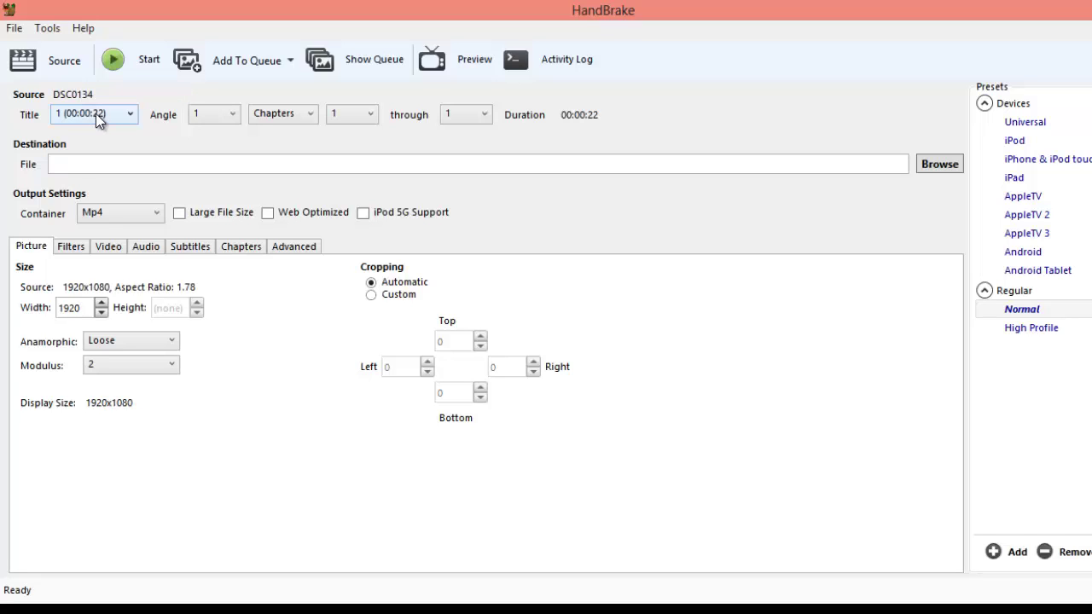
# Keep the single 22-second title and set the destination to Desktop\encoded file.mp4
pyautogui.click(111, 116)
pyautogui.click(68, 129)
pyautogui.click(111, 166)
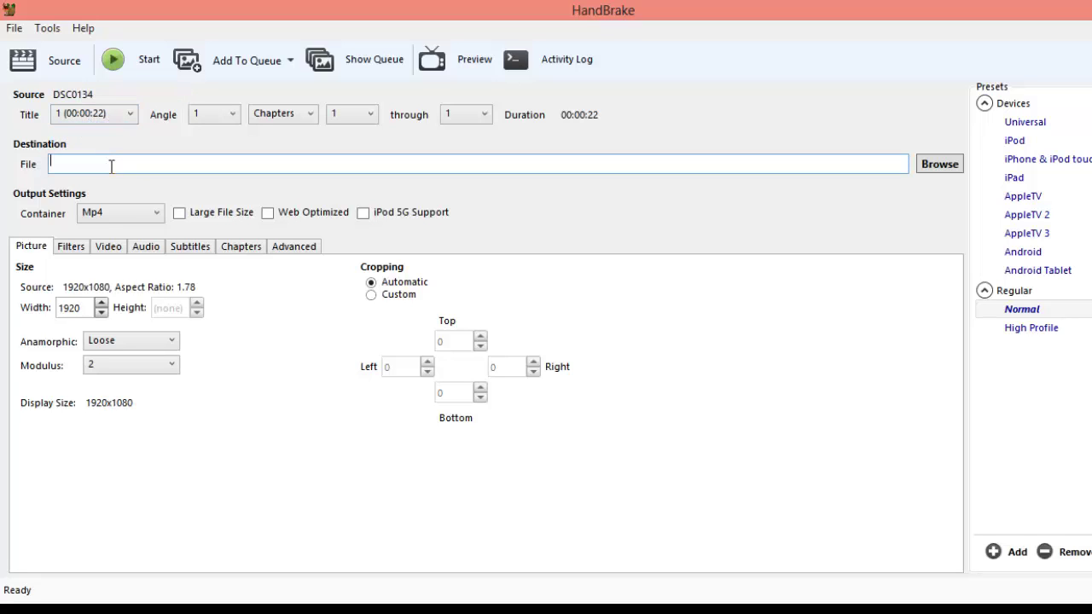
pyautogui.click(941, 167)
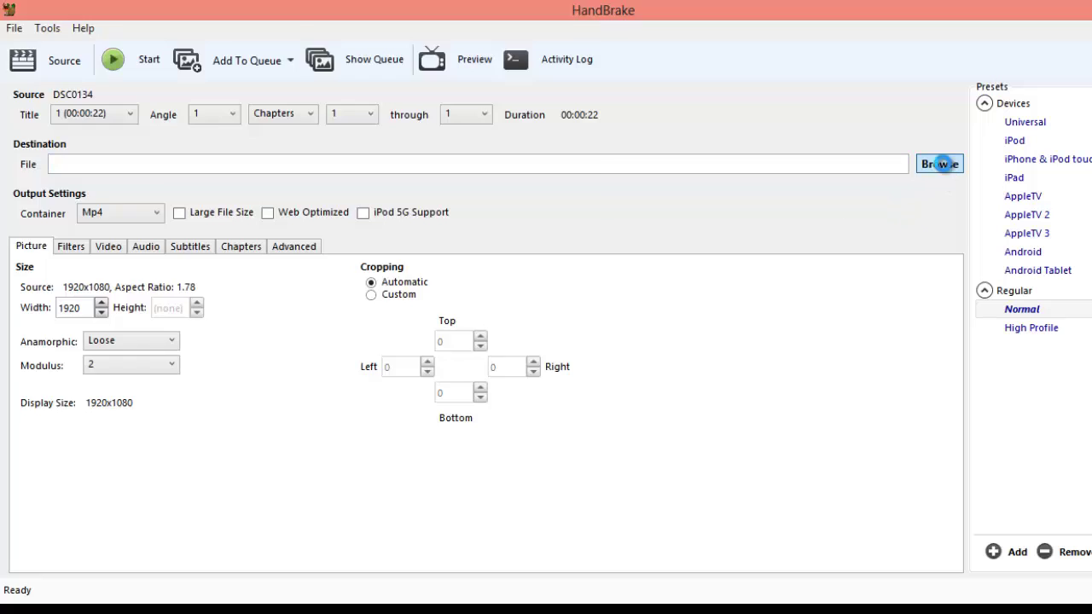
pyautogui.click(78, 145)
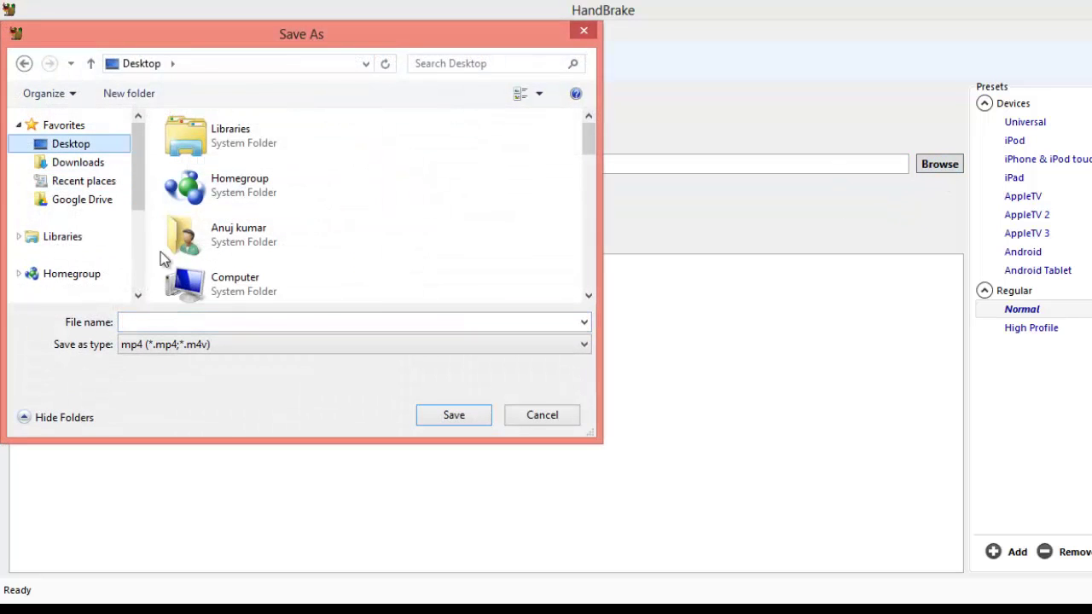
pyautogui.click(161, 320)
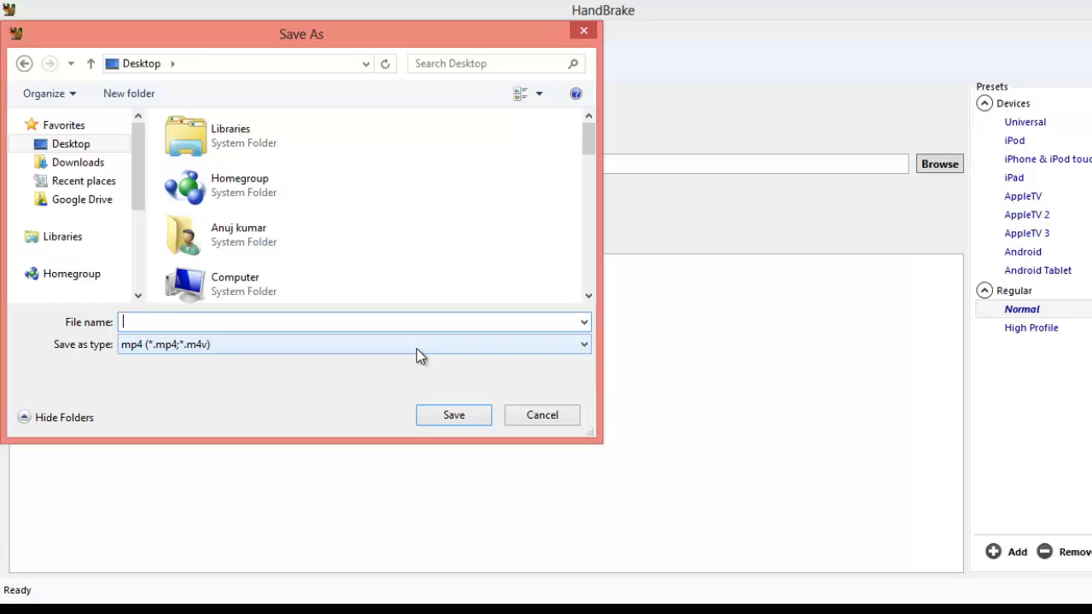
pyautogui.write('encoded file')
pyautogui.click(437, 407)
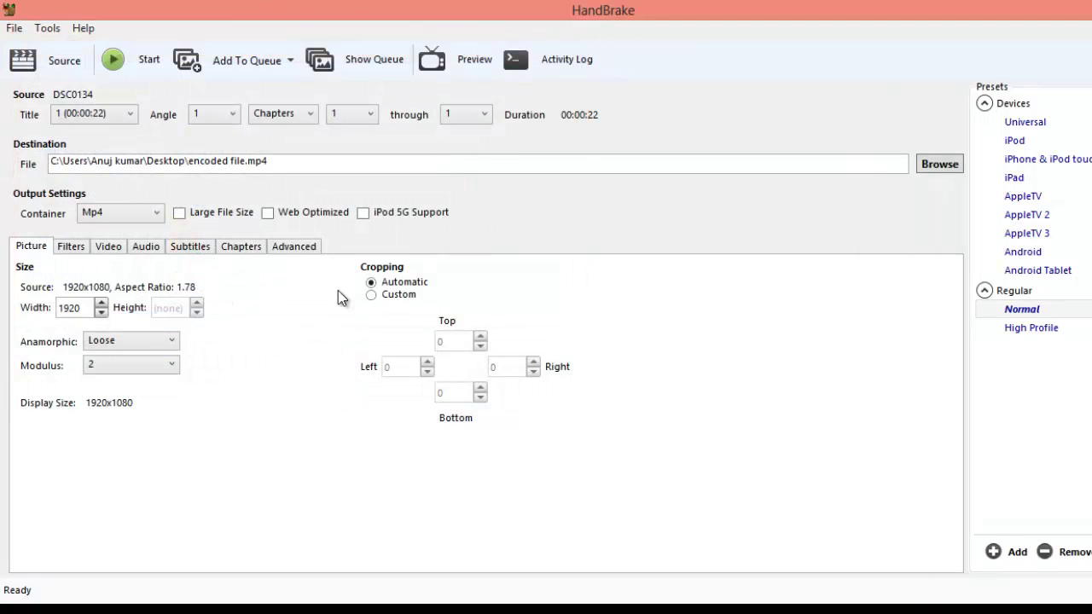
pyautogui.click(113, 215)
pyautogui.click(113, 215)
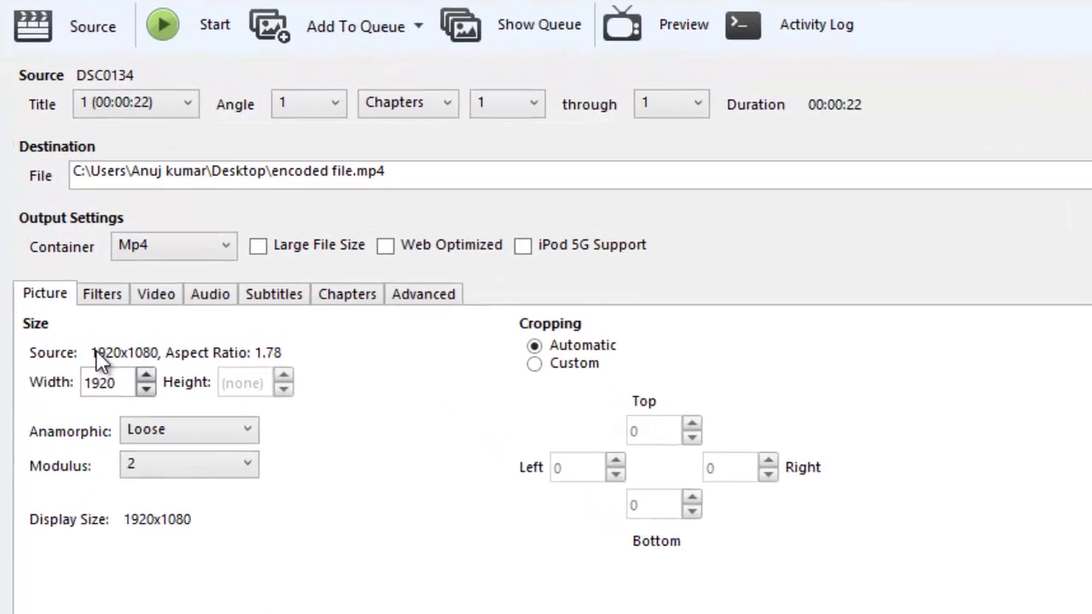
pyautogui.click(128, 371)
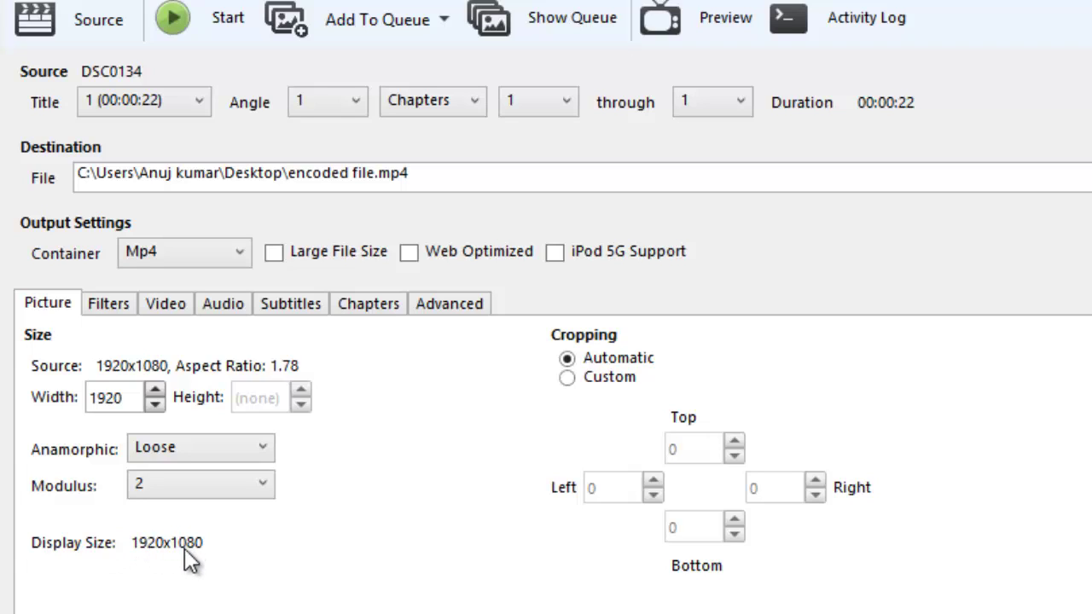
pyautogui.click(567, 377)
pyautogui.click(693, 450)
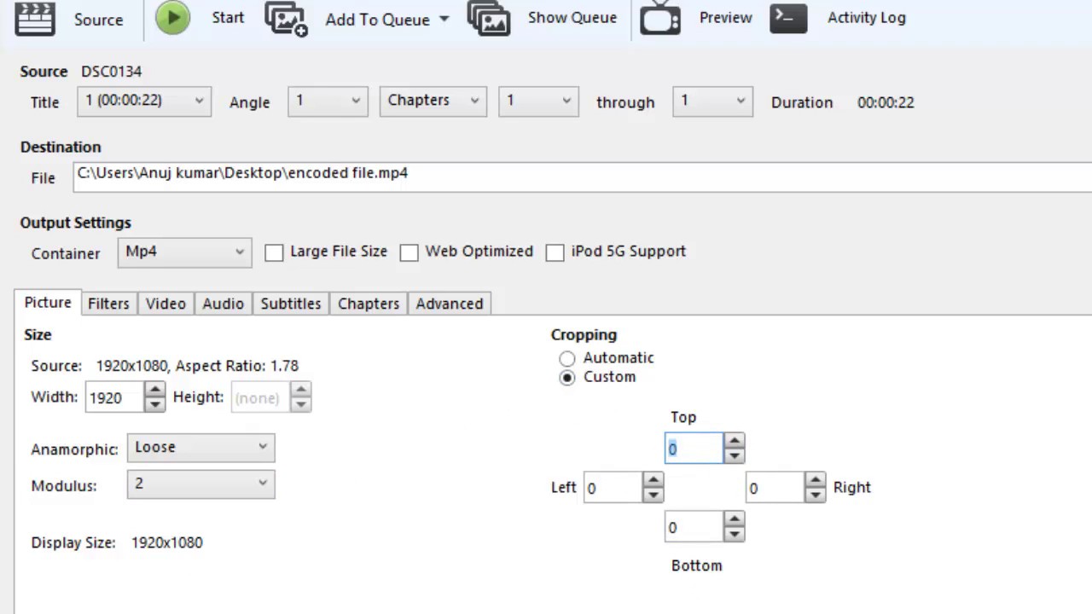
pyautogui.click(733, 442)
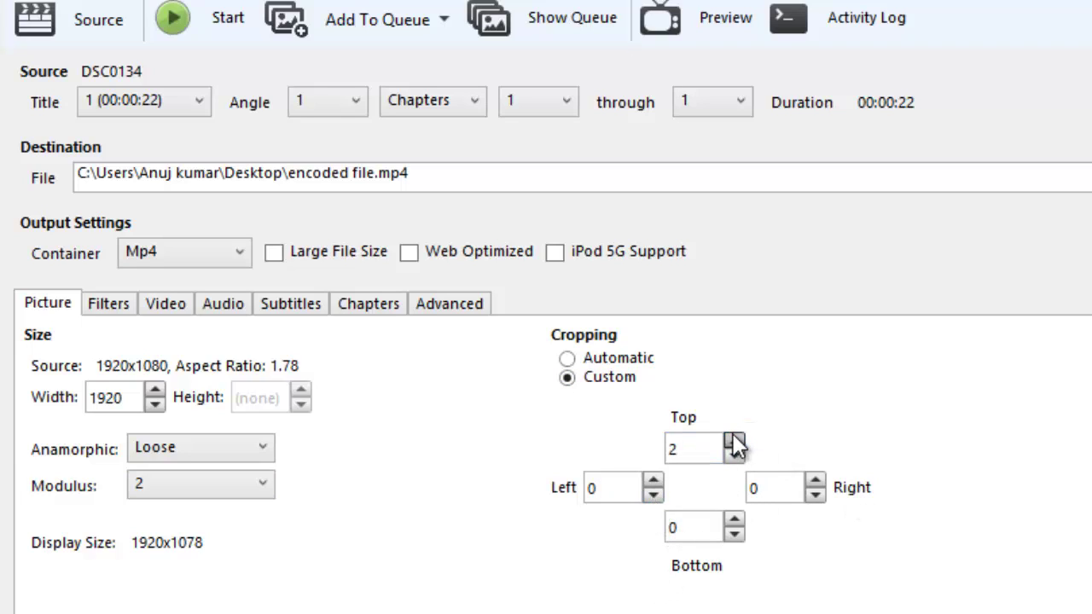
pyautogui.click(734, 441)
pyautogui.click(734, 442)
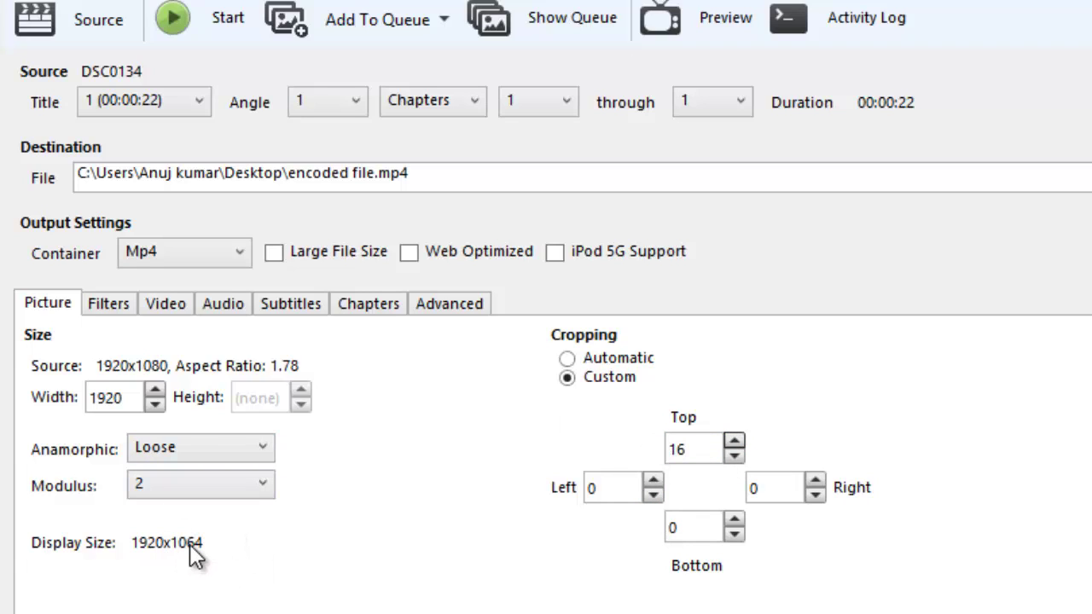
pyautogui.click(653, 482)
pyautogui.click(653, 482)
pyautogui.click(653, 482)
pyautogui.click(653, 482)
pyautogui.click(653, 482)
pyautogui.moveTo(620, 488); pyautogui.dragTo(572, 498)
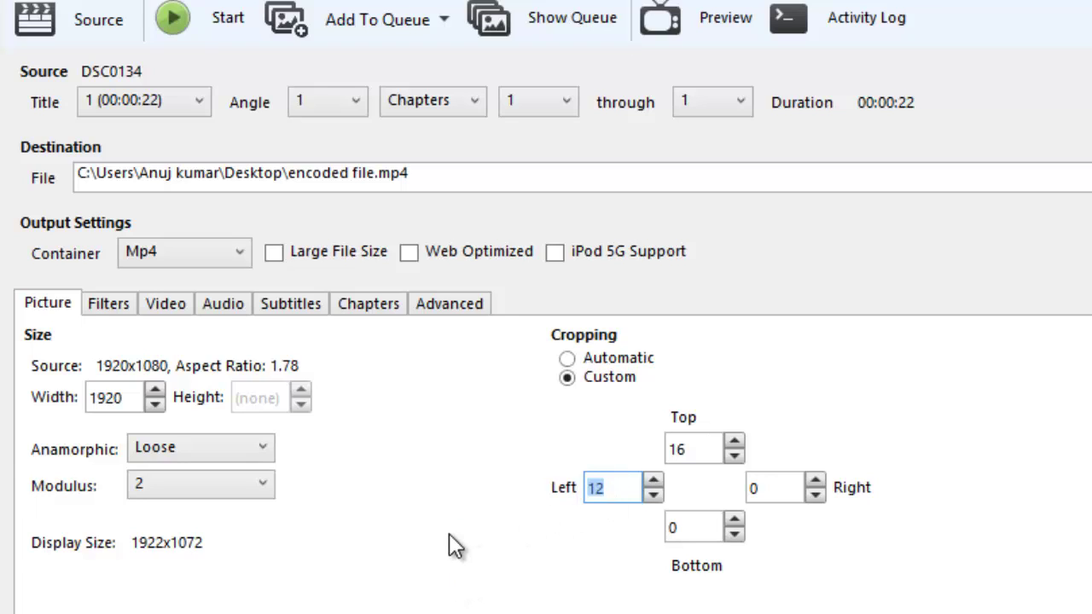
pyautogui.write('0')
pyautogui.moveTo(698, 455); pyautogui.dragTo(617, 463)
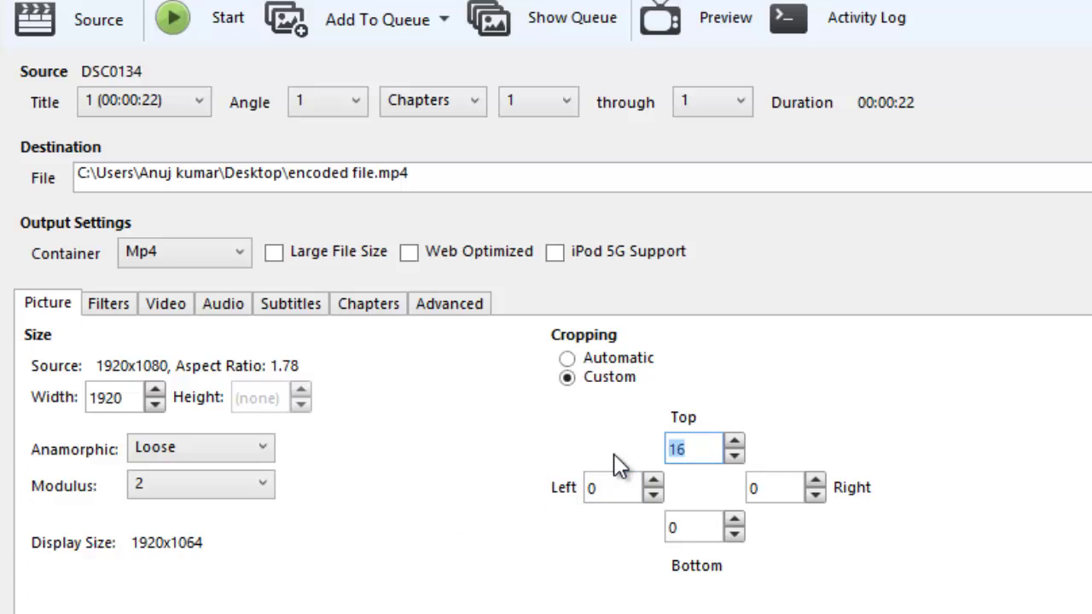
pyautogui.write('0')
pyautogui.click(567, 358)
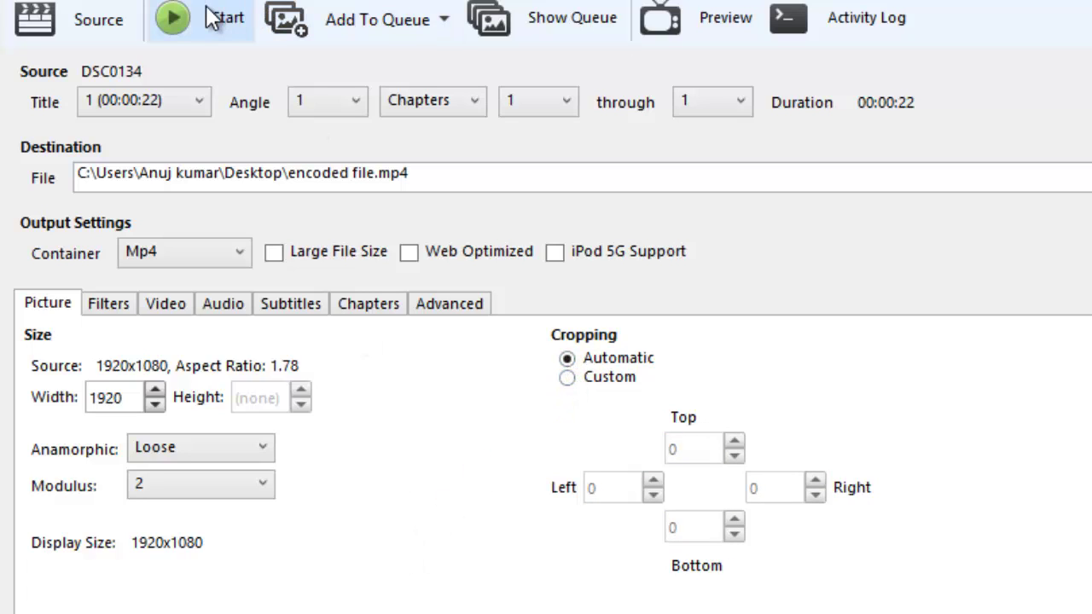
# Verify the Desktop 'encoded file.mp4' destination path and start the encode
pyautogui.moveTo(86, 176)
pyautogui.mouseDown()
pyautogui.moveTo(448, 179)
pyautogui.moveTo(139, 151)
pyautogui.moveTo(365, 202)
pyautogui.moveTo(480, 185)
pyautogui.moveTo(86, 164)
pyautogui.mouseUp()
pyautogui.click(458, 180)
pyautogui.click(456, 180)
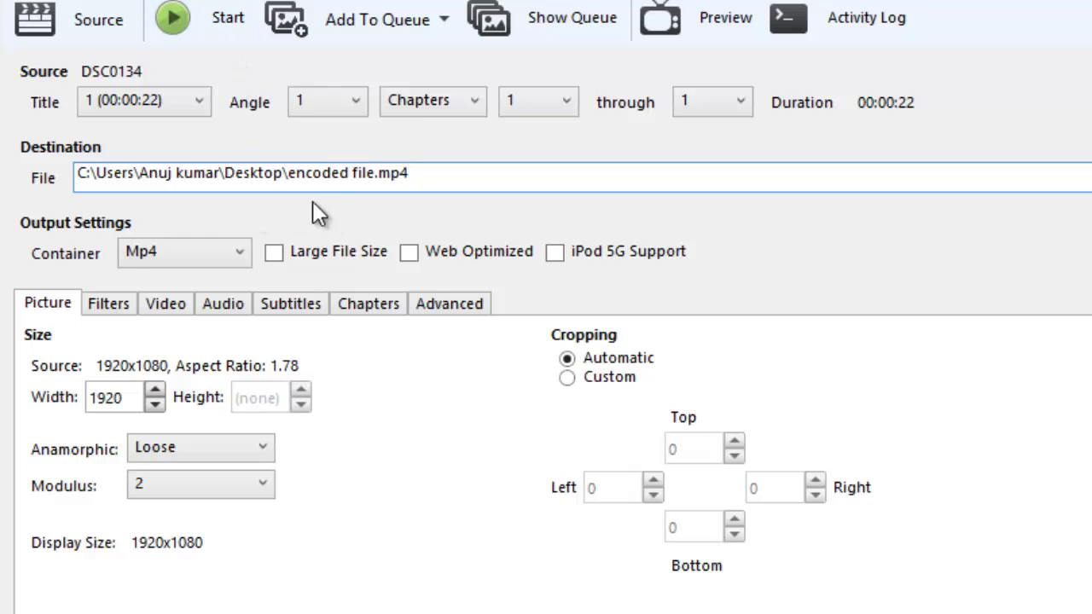
pyautogui.click(204, 17)
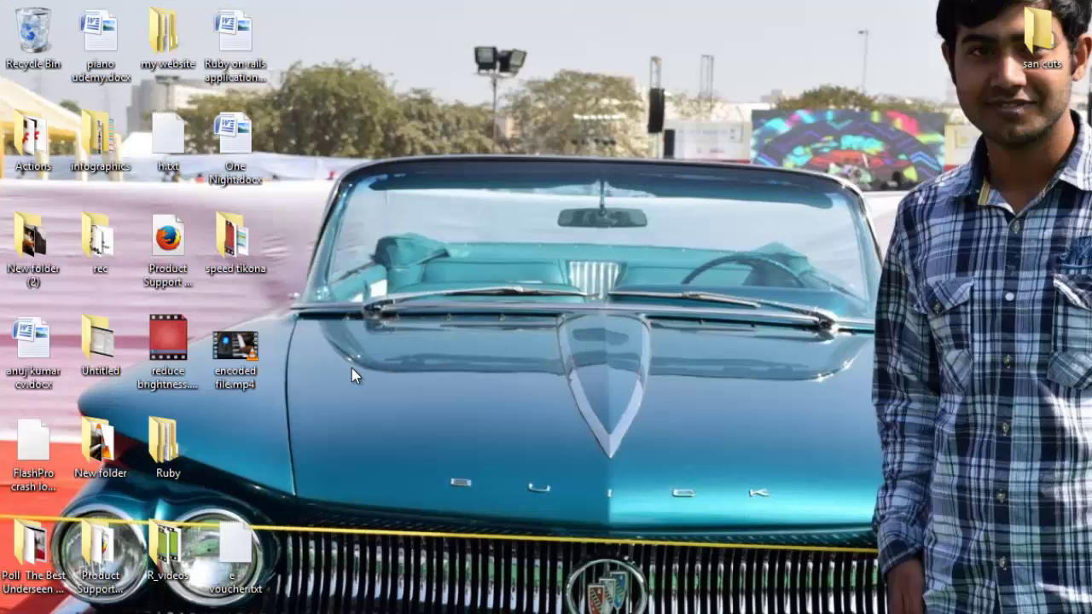
# Play encoded file.mp4 in VLC and confirm its 11.0 MB size in Properties
pyautogui.moveTo(222, 341); pyautogui.dragTo(356, 341)
pyautogui.doubleClick(363, 349)
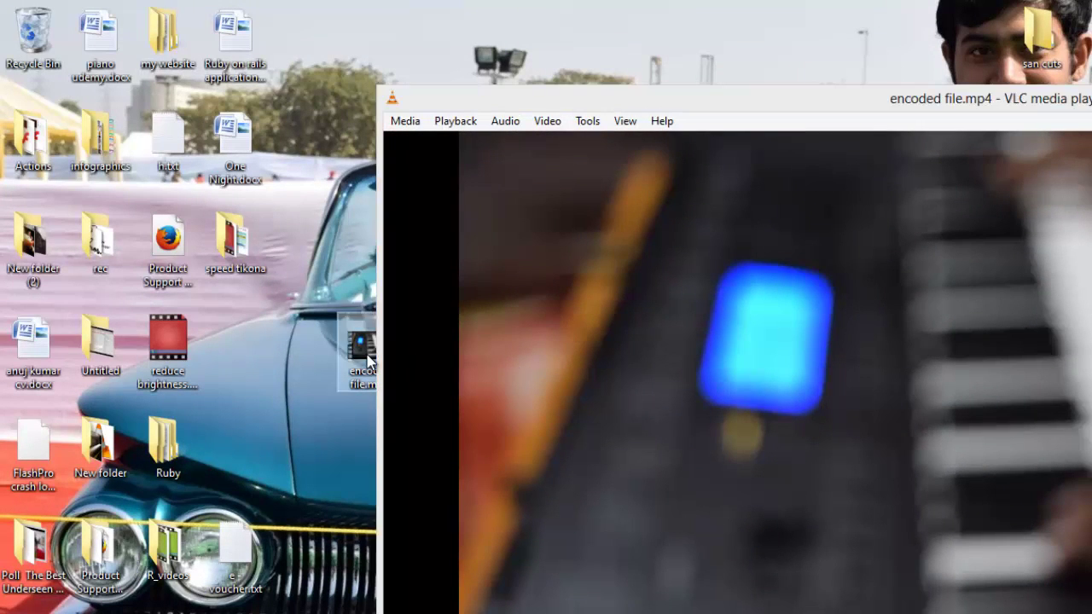
pyautogui.hotkey('alt', 'Tab')
pyautogui.hotkey('alt', 'Return')
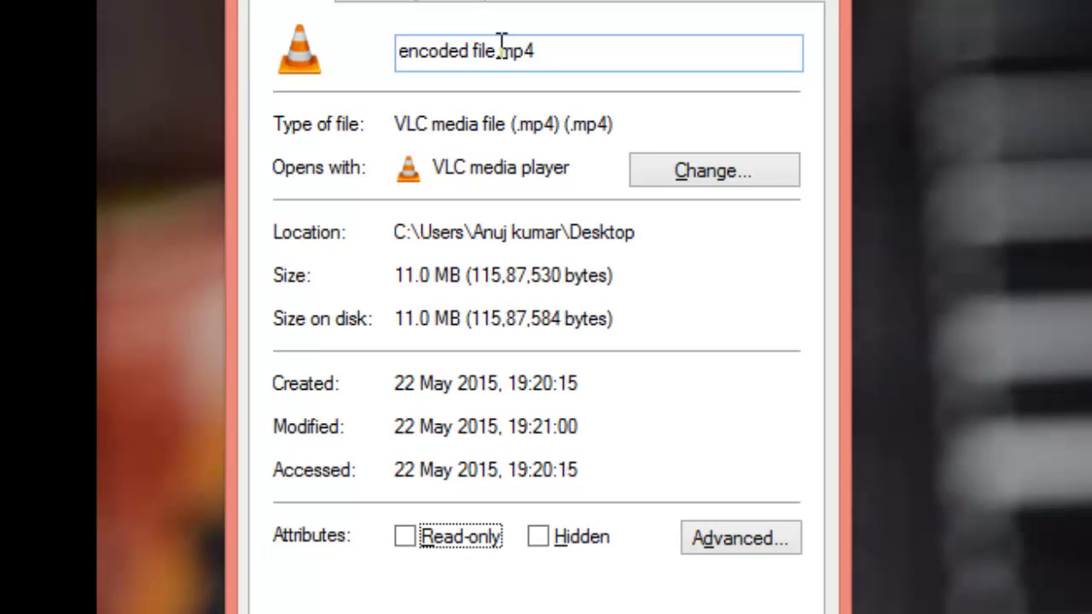
pyautogui.moveTo(399, 277); pyautogui.dragTo(474, 277)
pyautogui.click(467, 320)
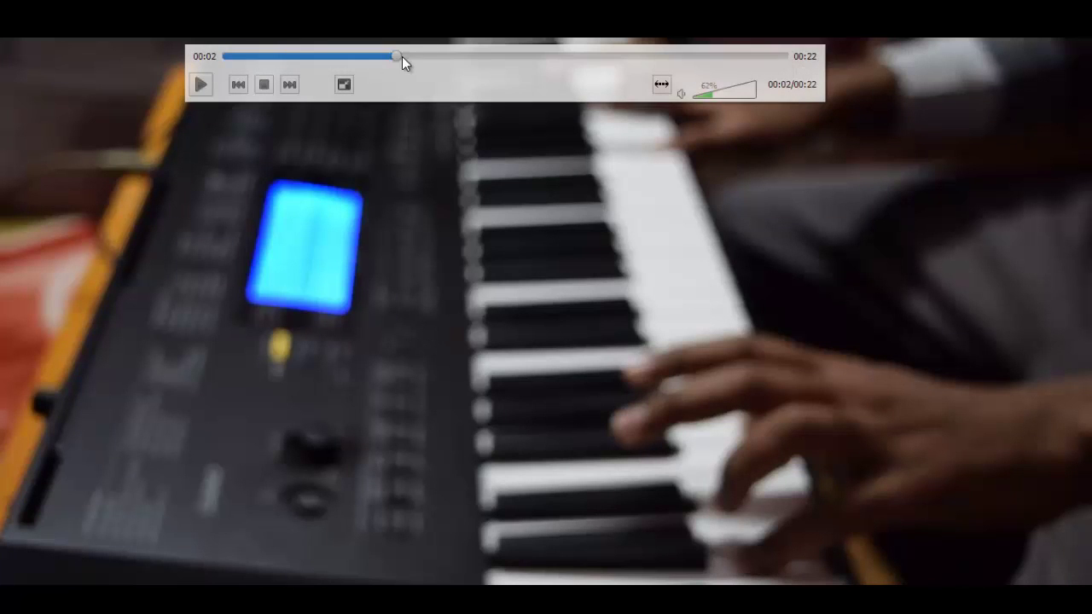
# Resume playback, exit fullscreen, and replay encoded file.mp4 from the beginning
pyautogui.press('space')
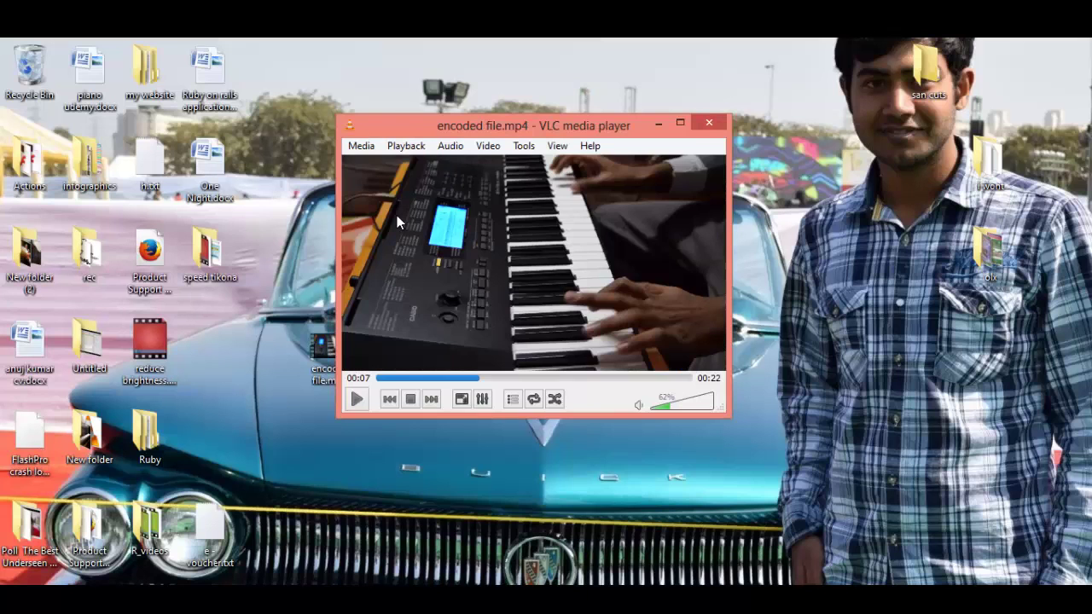
pyautogui.doubleClick(535, 215)
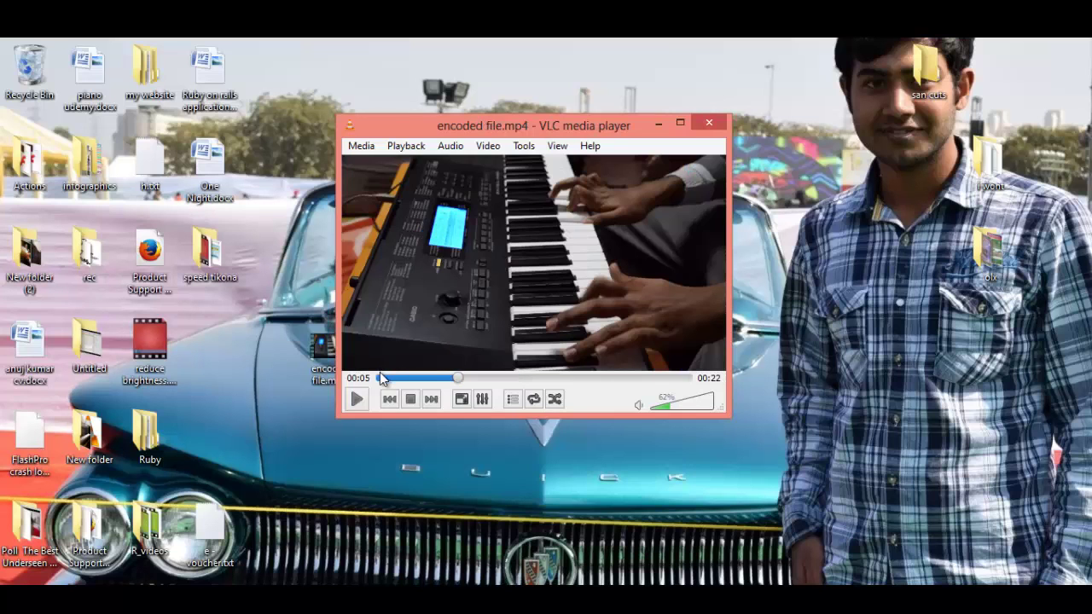
pyautogui.click(381, 378)
pyautogui.click(488, 231)
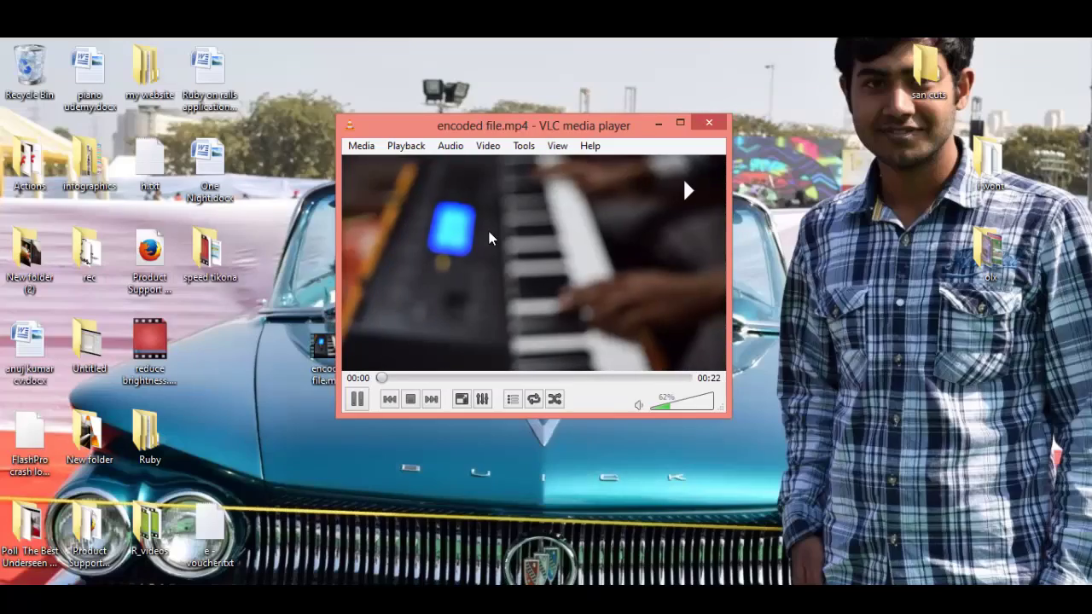